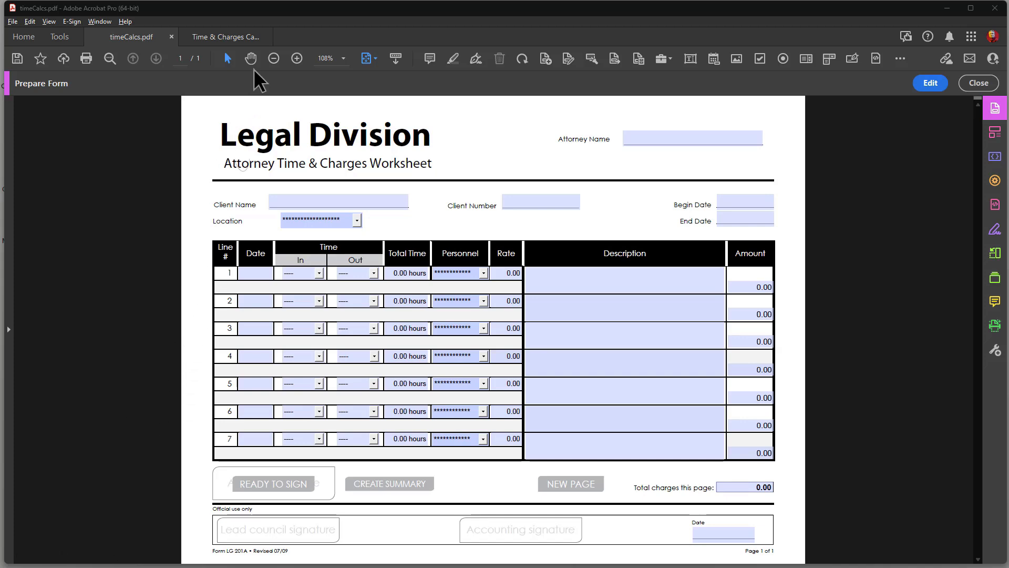
- Look over the Time & Charges Calculations form, then return to timeCalcs.pdf and show its page thumbnails
left_click(236, 37)
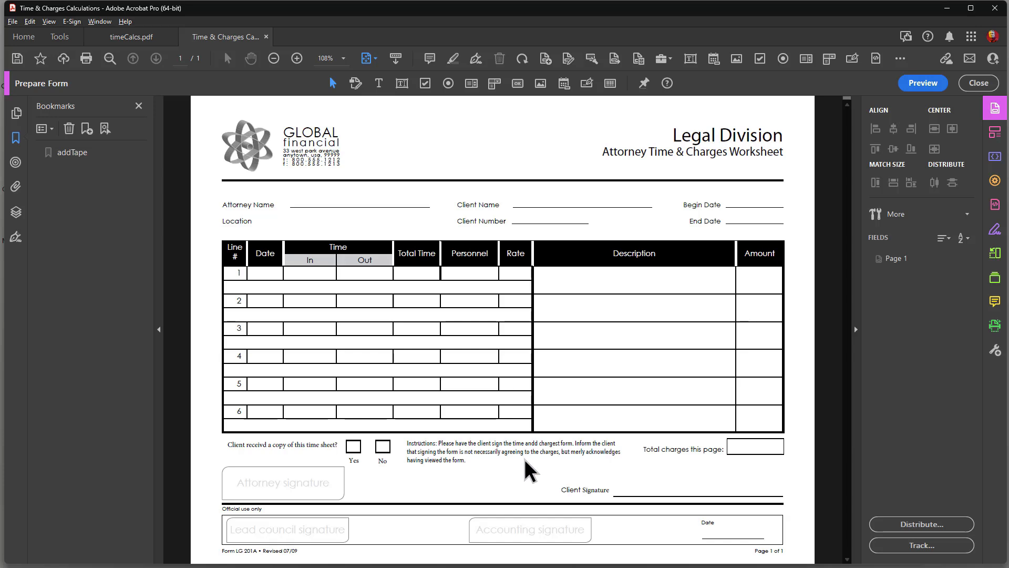
left_click(151, 39)
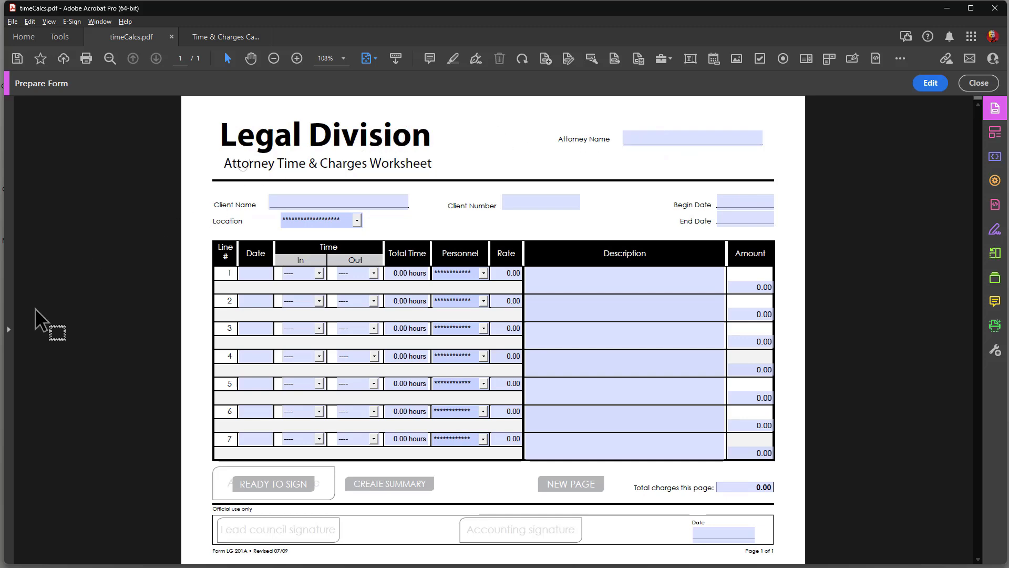
left_click(10, 327)
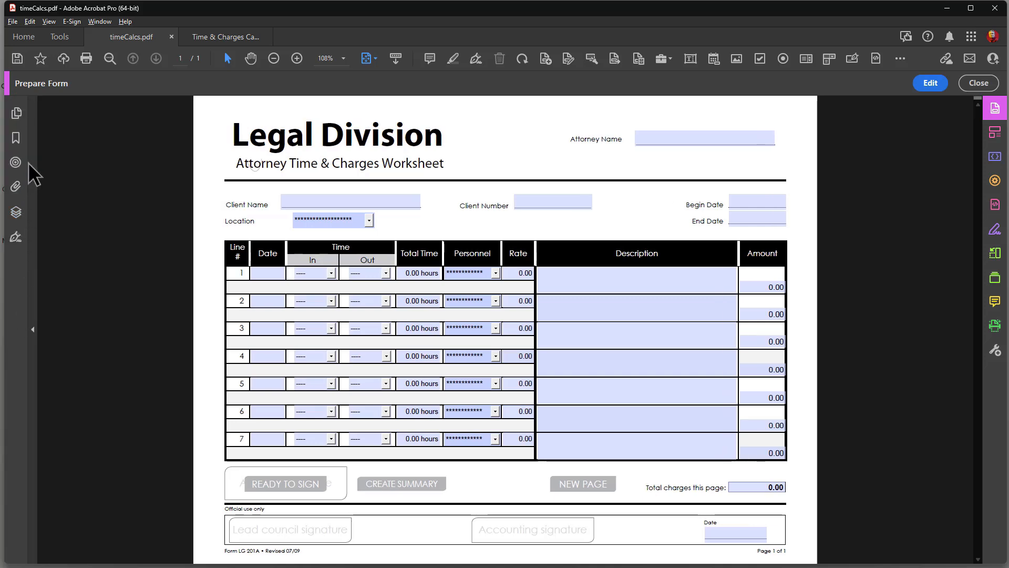
left_click(16, 112)
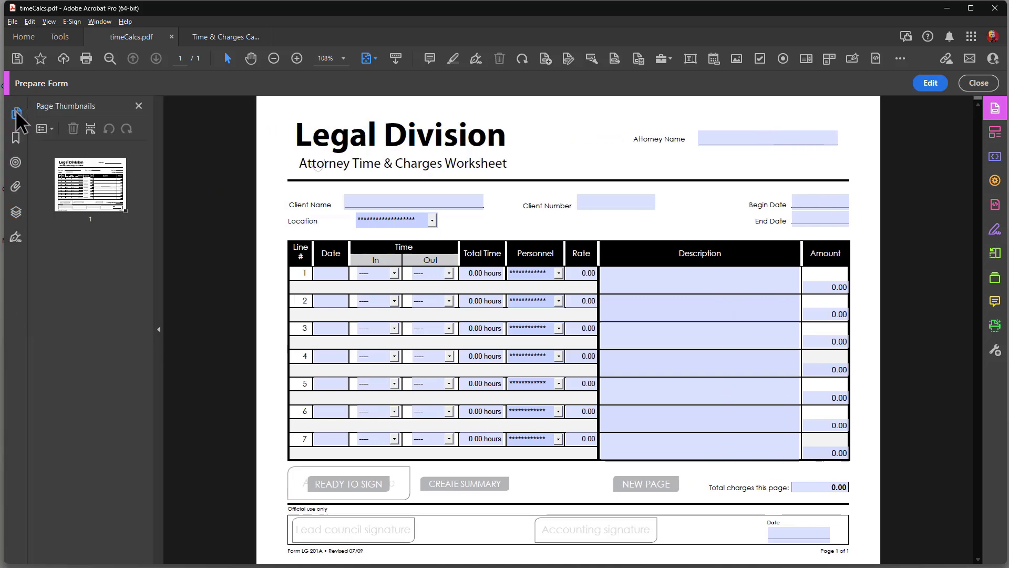
right_click(104, 183)
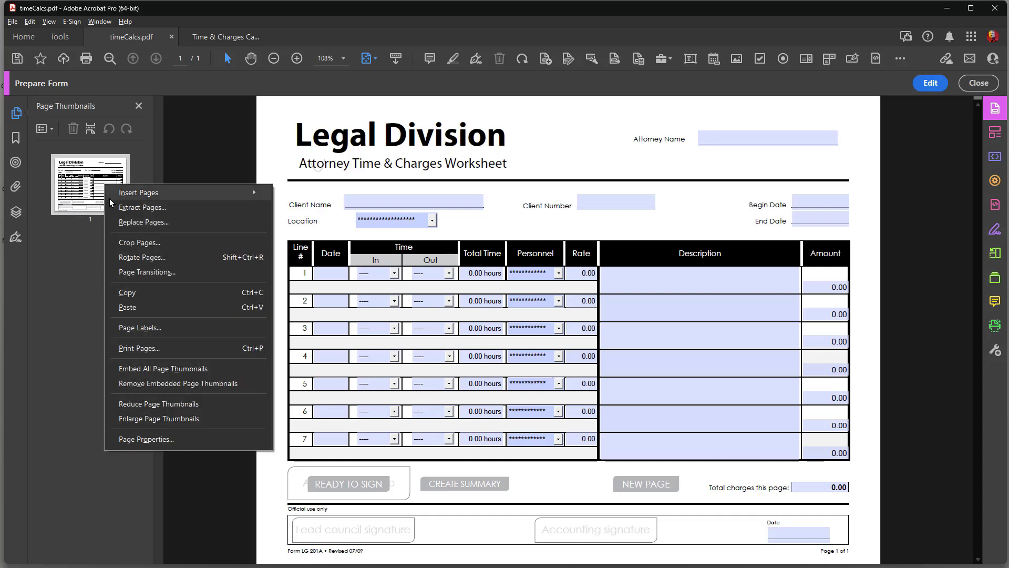
left_click(134, 225)
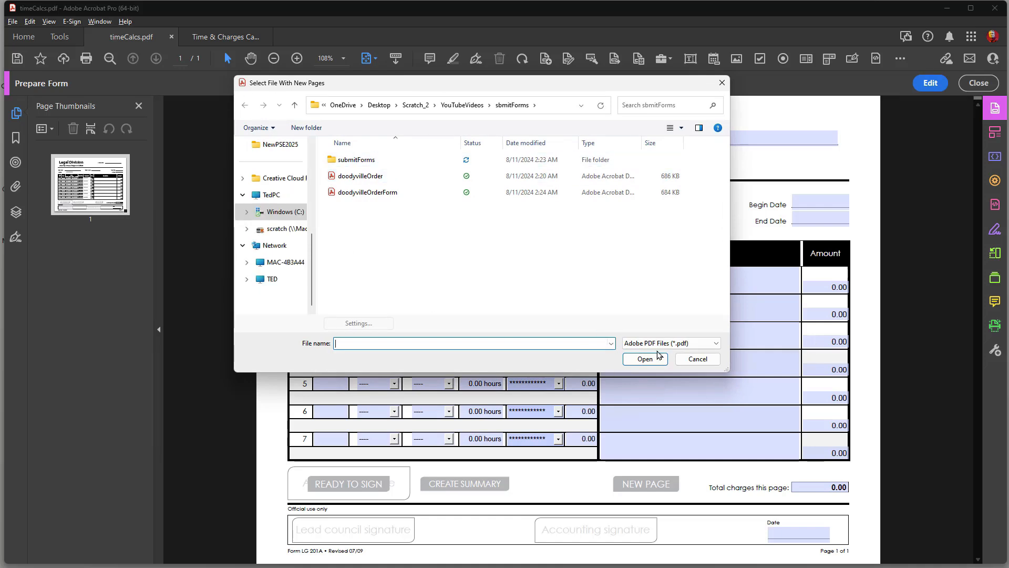
left_click(703, 359)
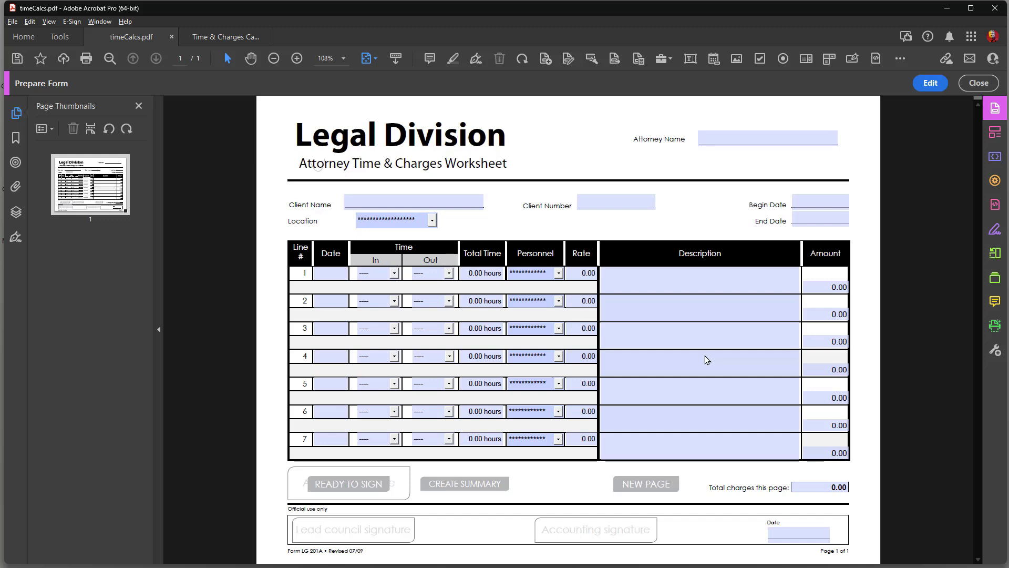
- Detach the Time & Charges Calculations document into its own window beside timeCalcs.pdf and show its page thumbnails
left_click(210, 41)
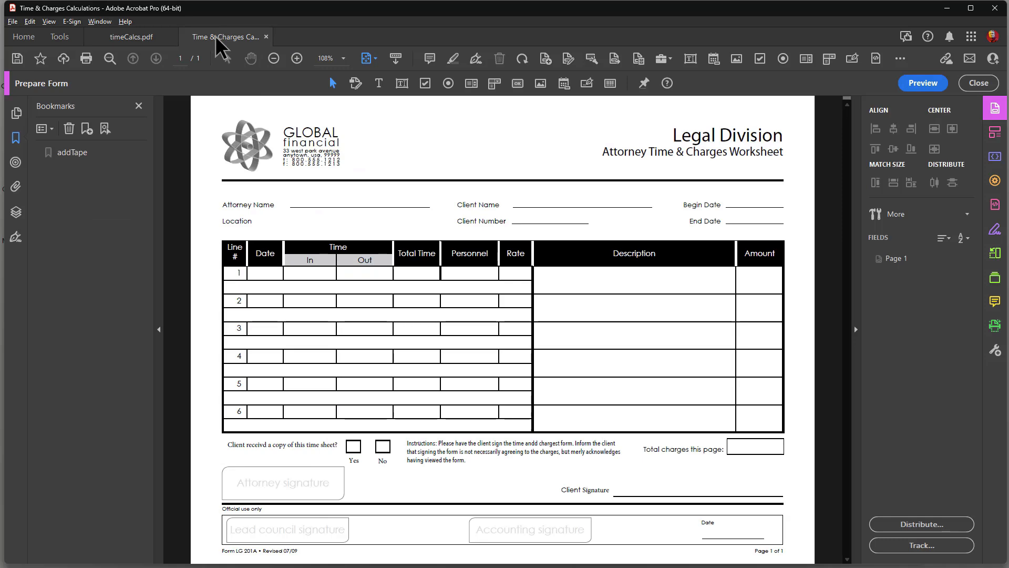
left_click_drag(215, 36, 343, 67)
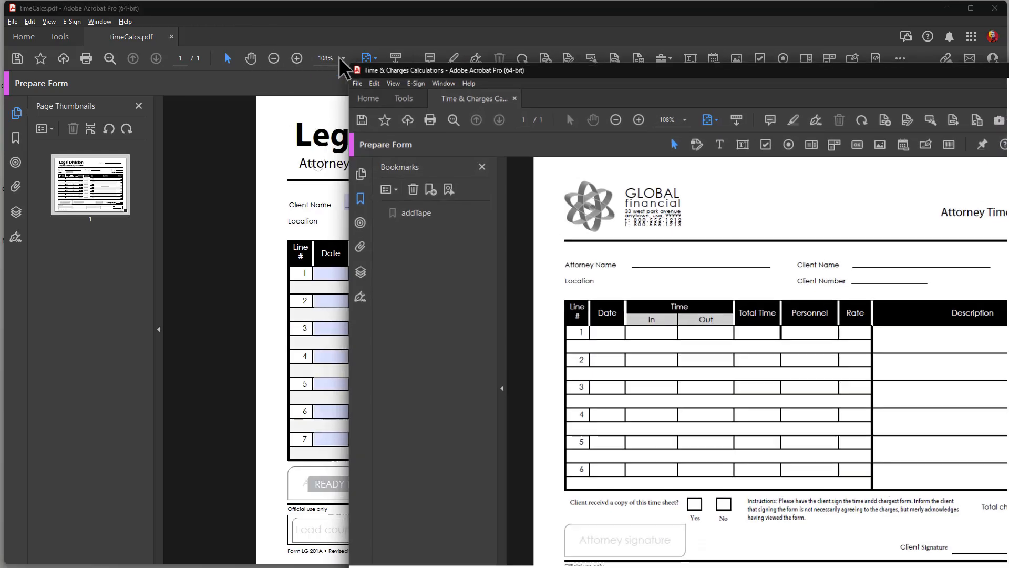
left_click_drag(575, 70, 560, 22)
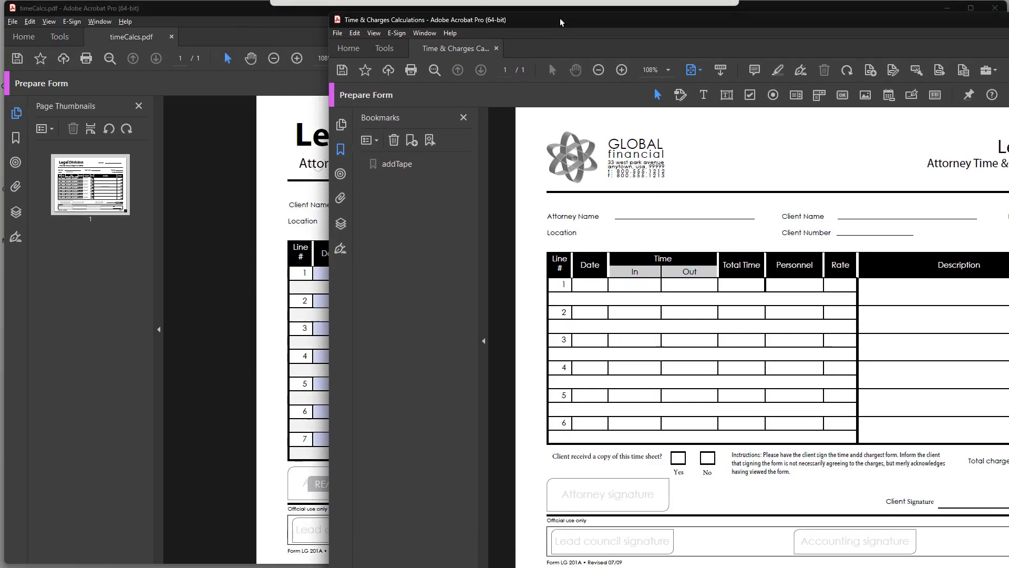
left_click(341, 124)
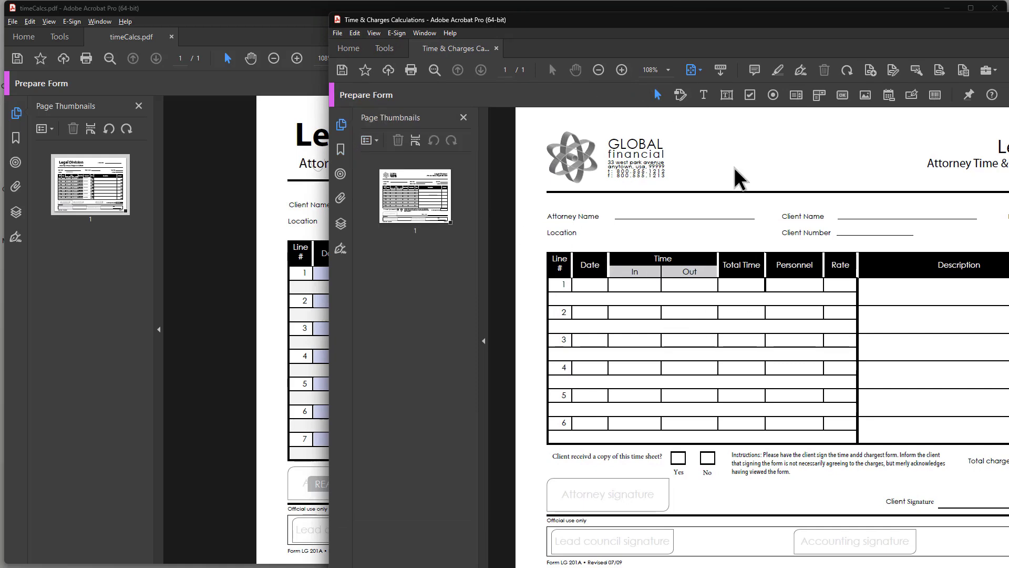
- Replace page 1 of timeCalcs.pdf with the page from Time & Charges Calculations, and bring timeCalcs.pdf back into full view
left_click_drag(417, 173, 123, 185)
left_click_drag(412, 193, 409, 182)
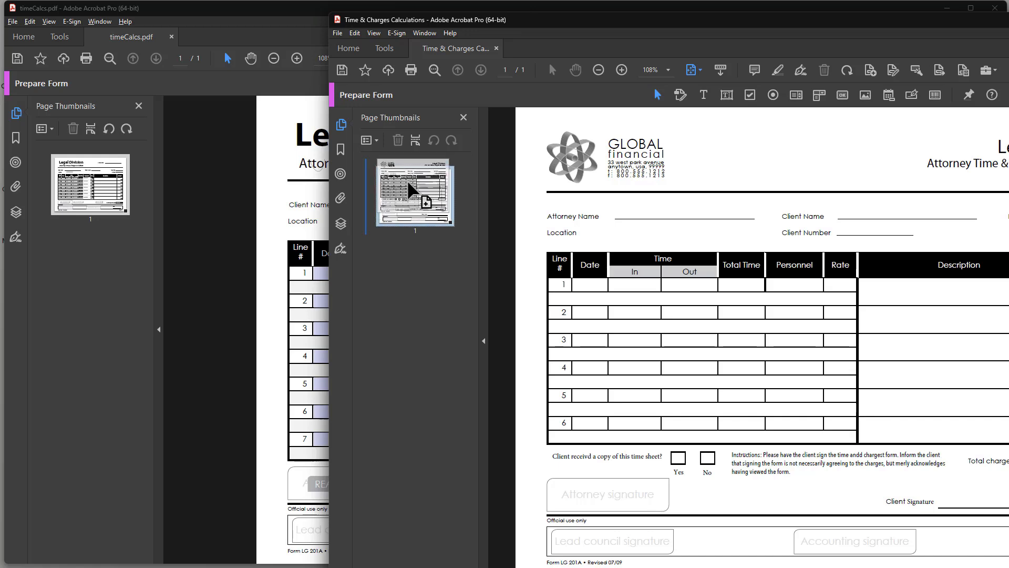
left_click_drag(408, 183, 90, 188)
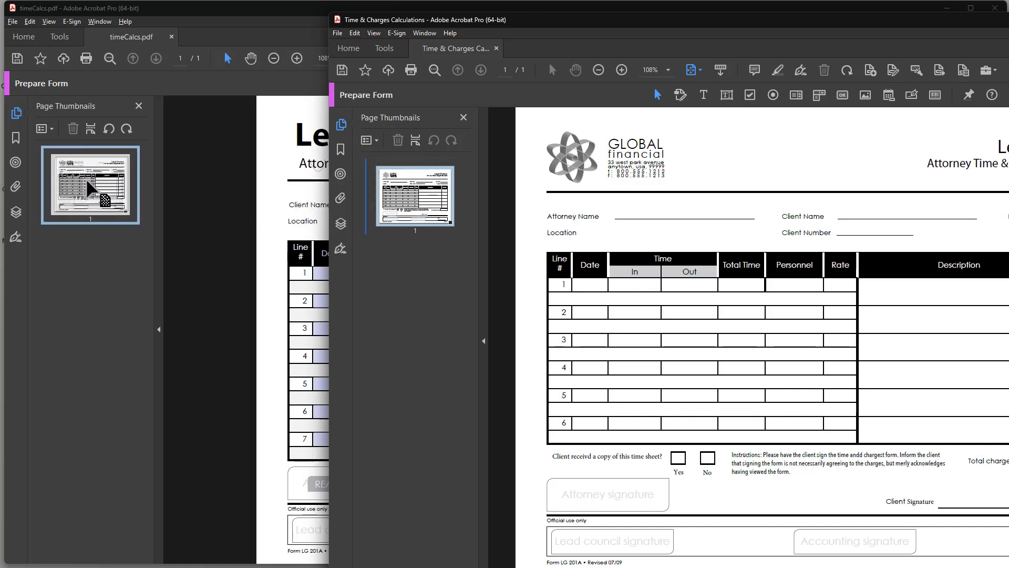
mouse_move(88, 181)
left_mouse_down()
mouse_move(83, 173)
mouse_move(89, 180)
left_mouse_up()
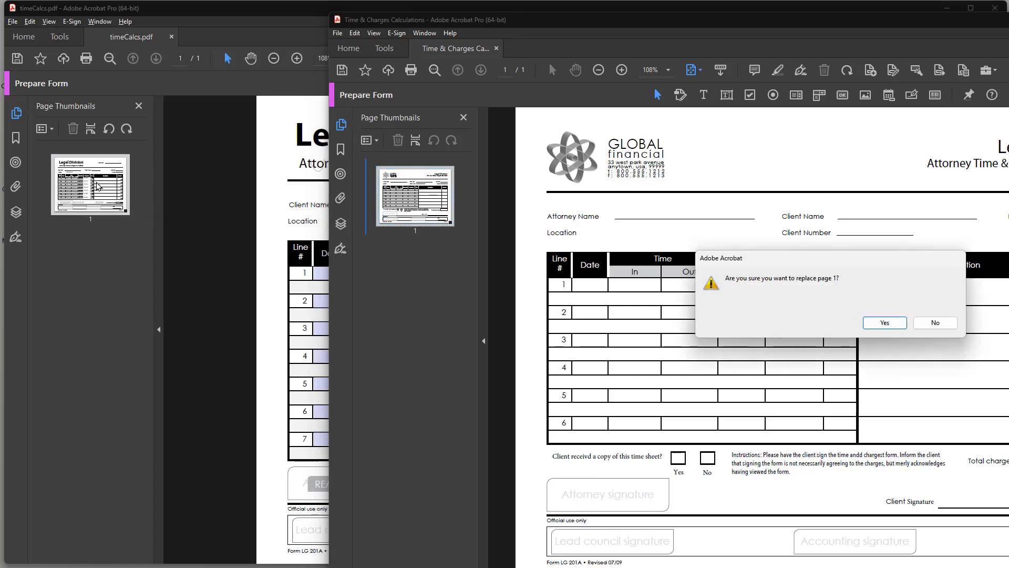
left_click(885, 323)
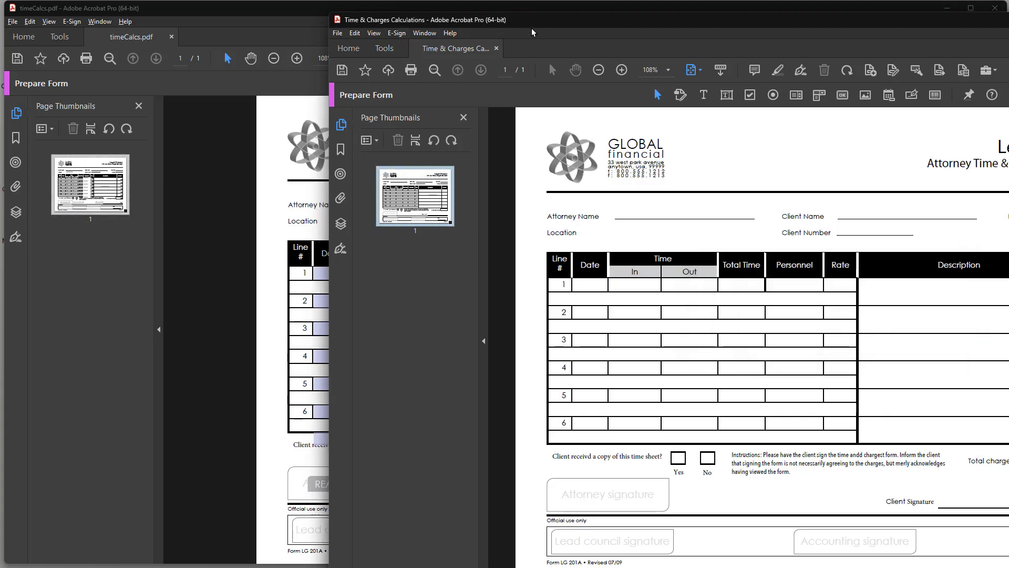
left_click_drag(534, 22, 227, 237)
left_click(207, 157)
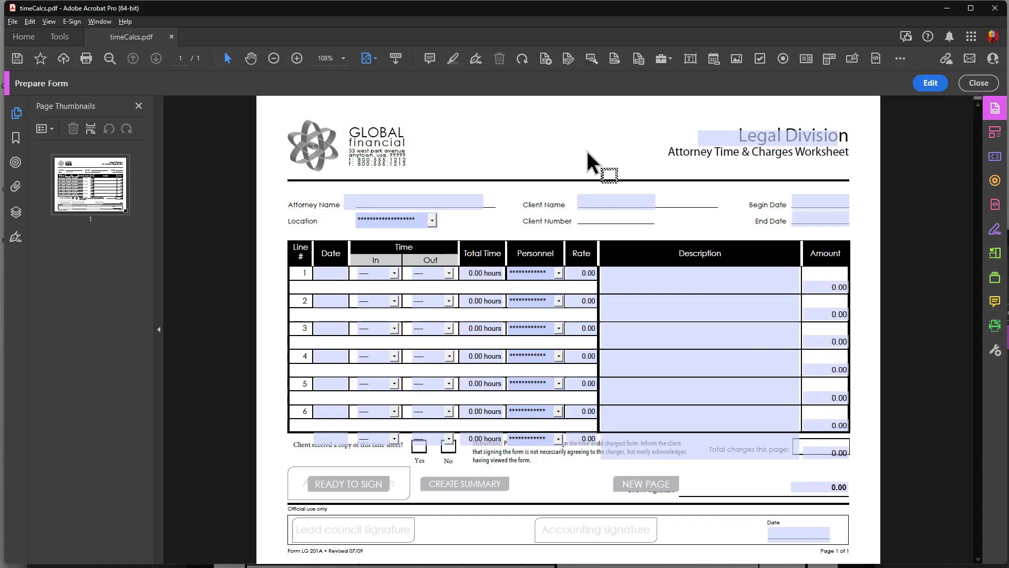
- Check which document-level JavaScripts timeCalcs.pdf contains, and close the list without editing
left_click(994, 159)
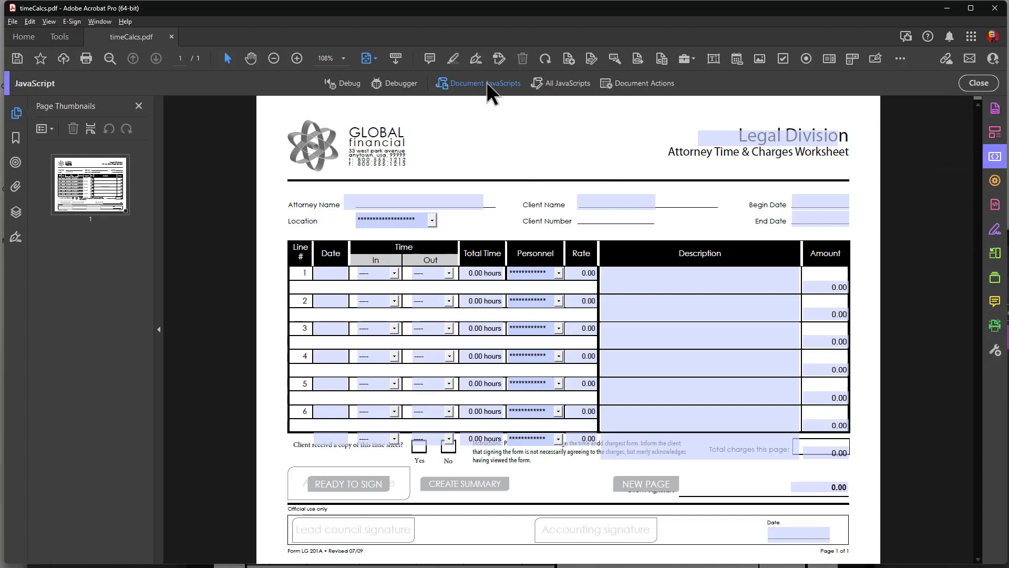
left_click(471, 84)
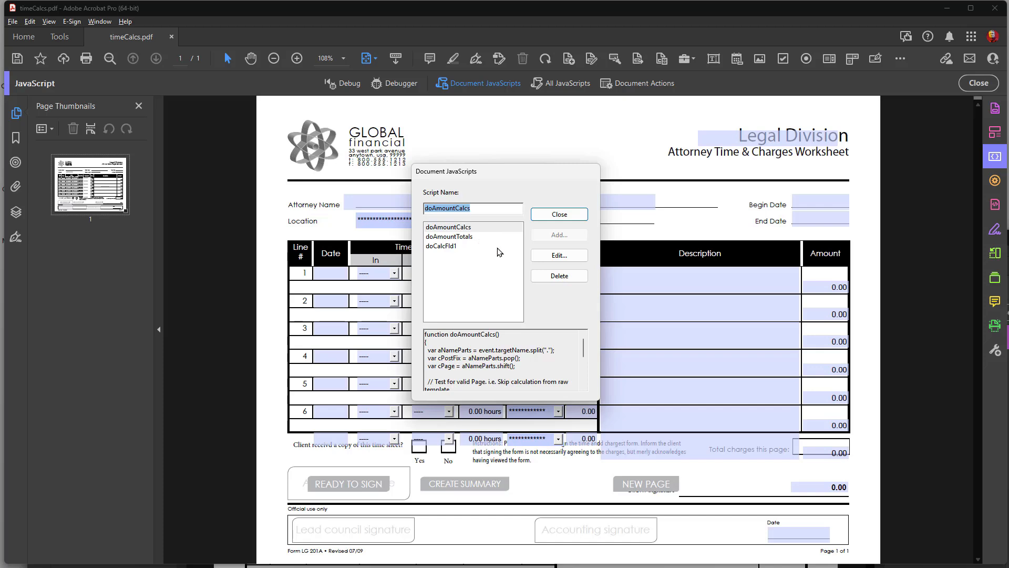
left_click(560, 215)
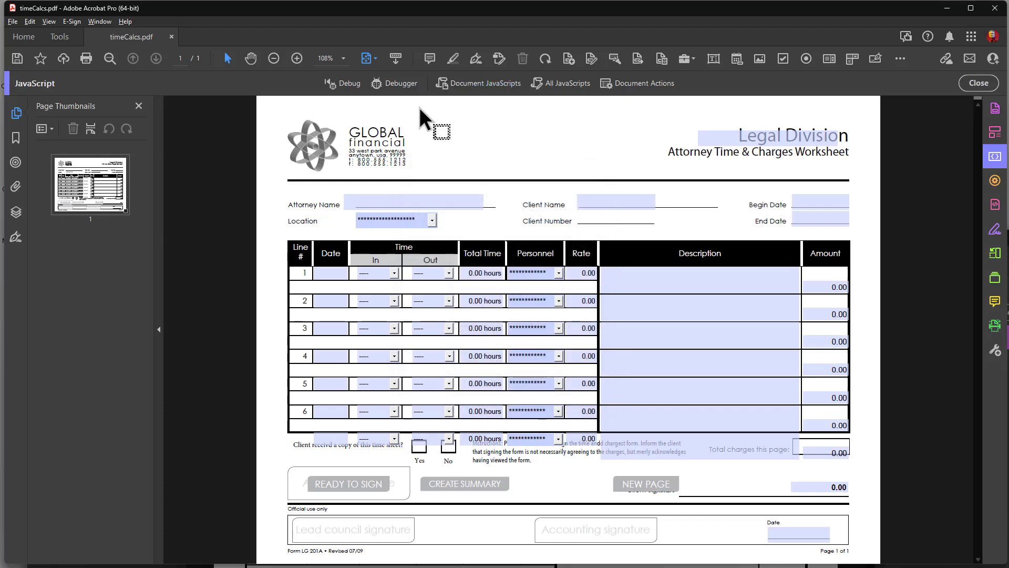
- Switch to form editing and delete the extra row of fields below line 6 of the table
left_click(986, 105)
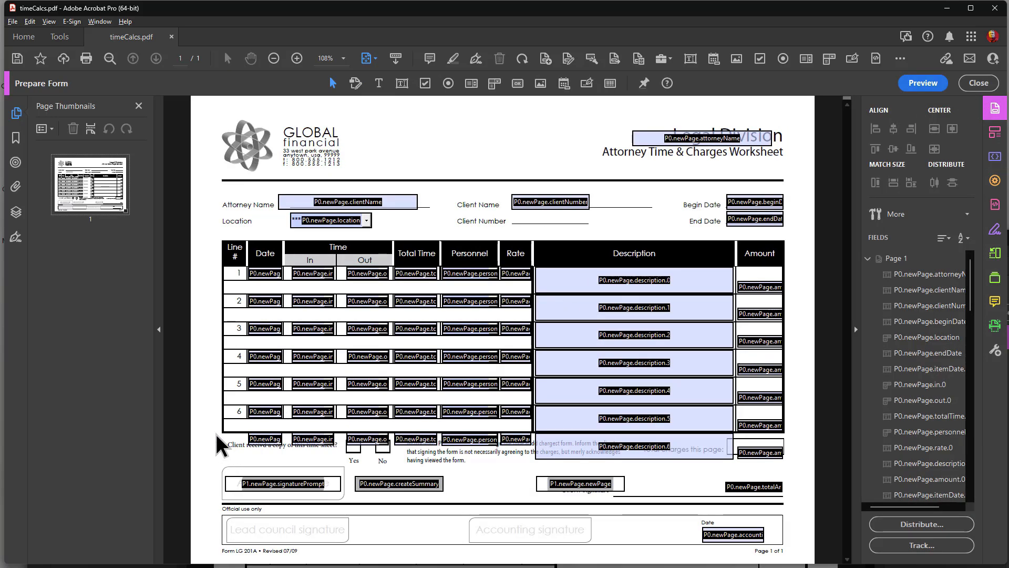
left_click_drag(216, 434, 754, 444)
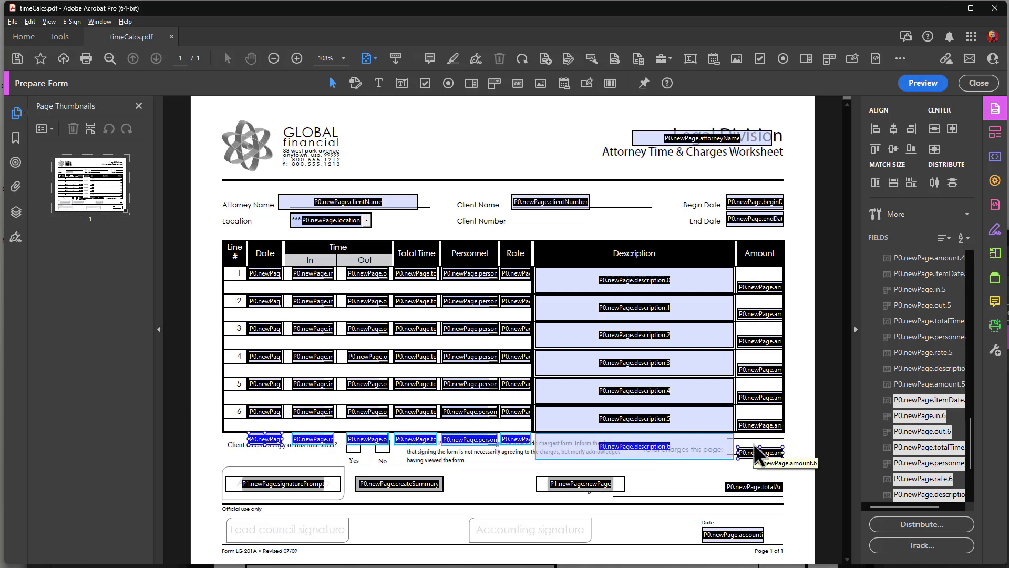
key("Delete")
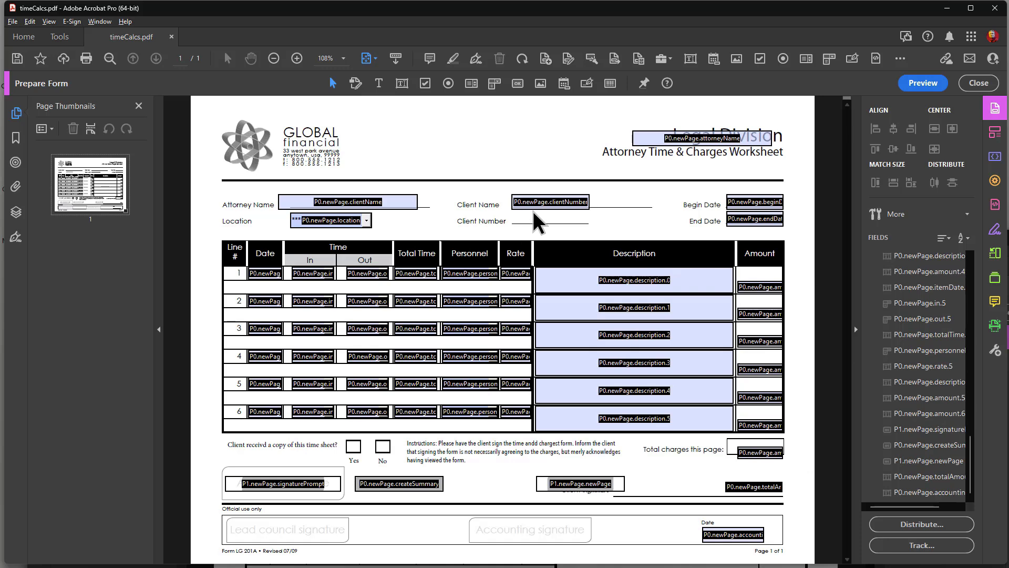
- Move the clientNumber, clientName and attorneyName fields onto the lines beside their matching labels in the form header
left_click_drag(546, 207, 542, 210)
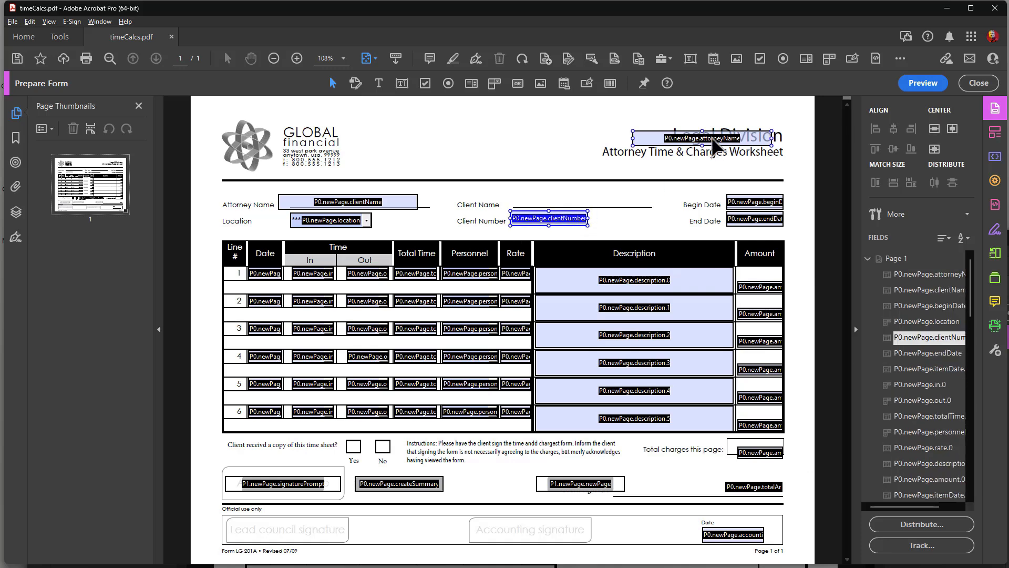
left_click(713, 141)
left_click_drag(713, 141, 356, 185)
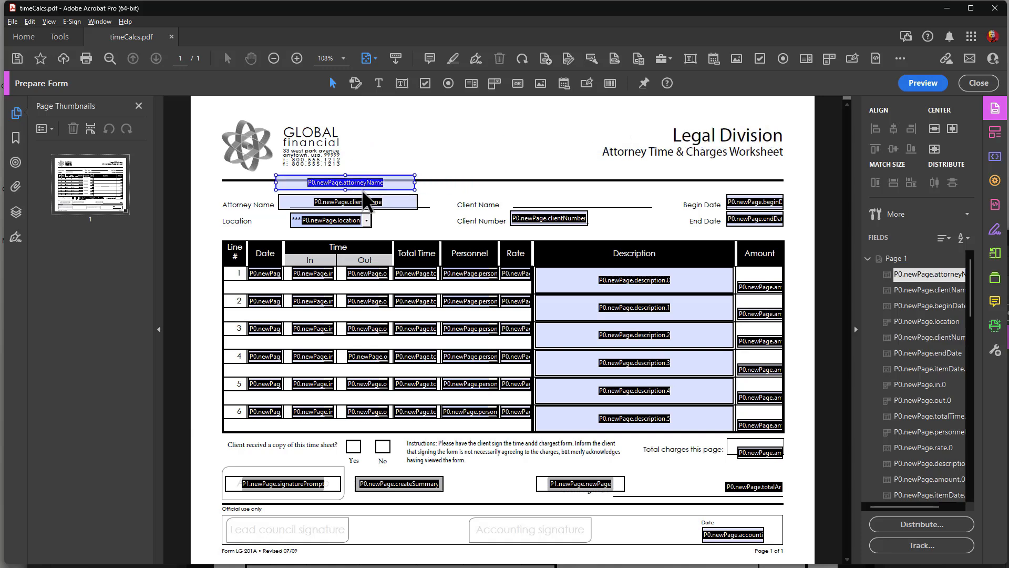
left_click(393, 198)
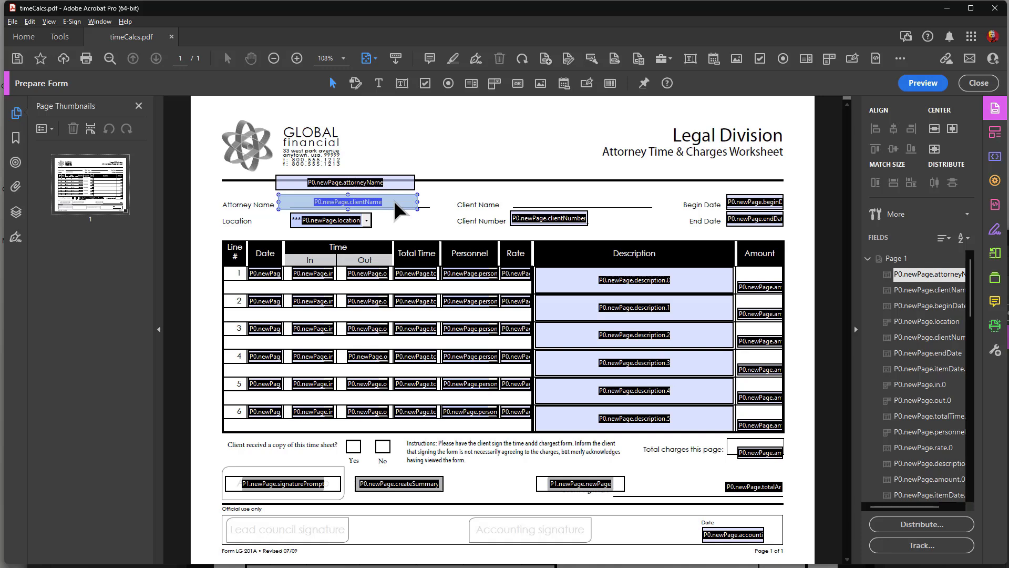
left_click_drag(393, 198, 629, 182)
left_click_drag(378, 179, 392, 198)
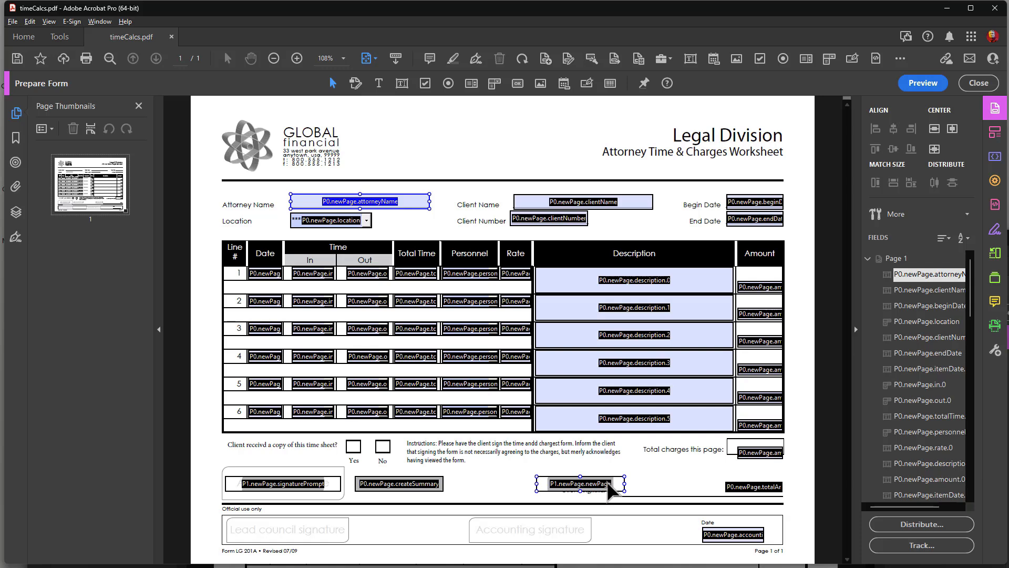
- Move the newPage button clear of the Client Signature label, beside createSummary, and delete the leftover amount.6 field
mouse_move(610, 488)
left_mouse_down()
mouse_move(555, 495)
mouse_move(520, 484)
mouse_move(534, 487)
left_mouse_up()
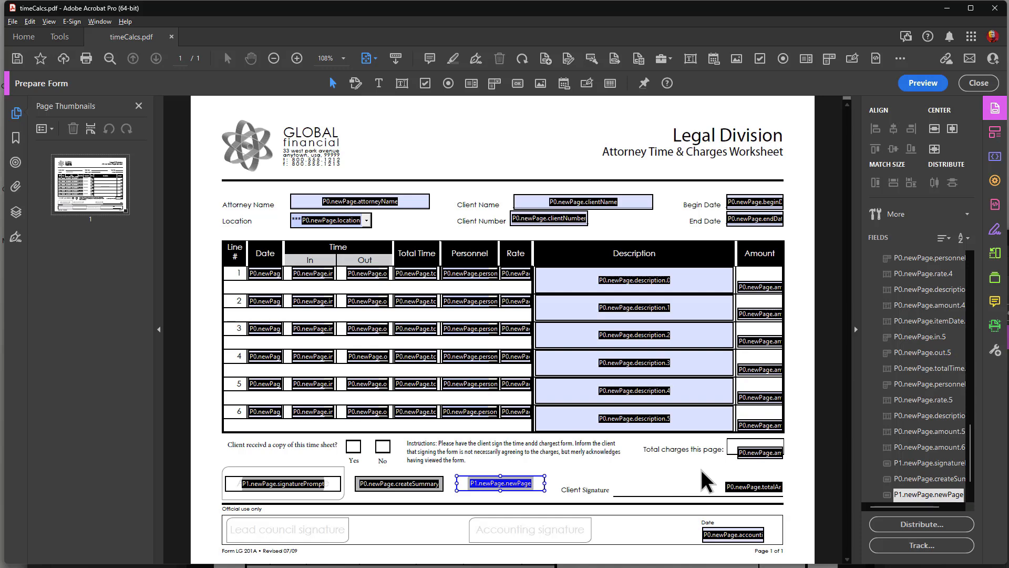
left_click(762, 452, "shift")
left_click(764, 456)
key("Delete")
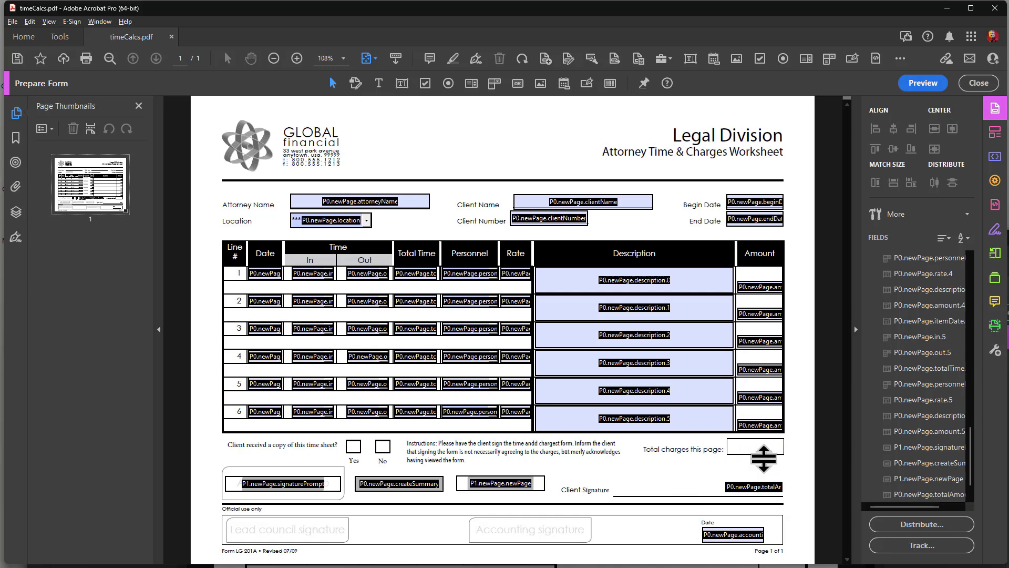
- Move the totalAmount field into the box beside "Total charges this page"
left_click(742, 485)
left_click_drag(740, 472, 758, 454)
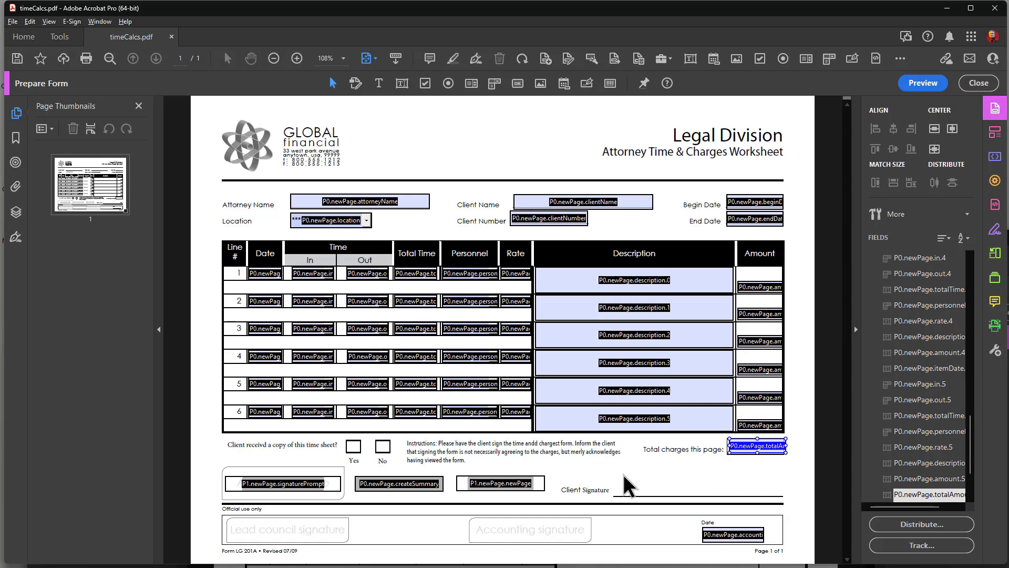
- Add a digital signature field named signature on the Client Signature line, and hide the page thumbnails
left_click(587, 84)
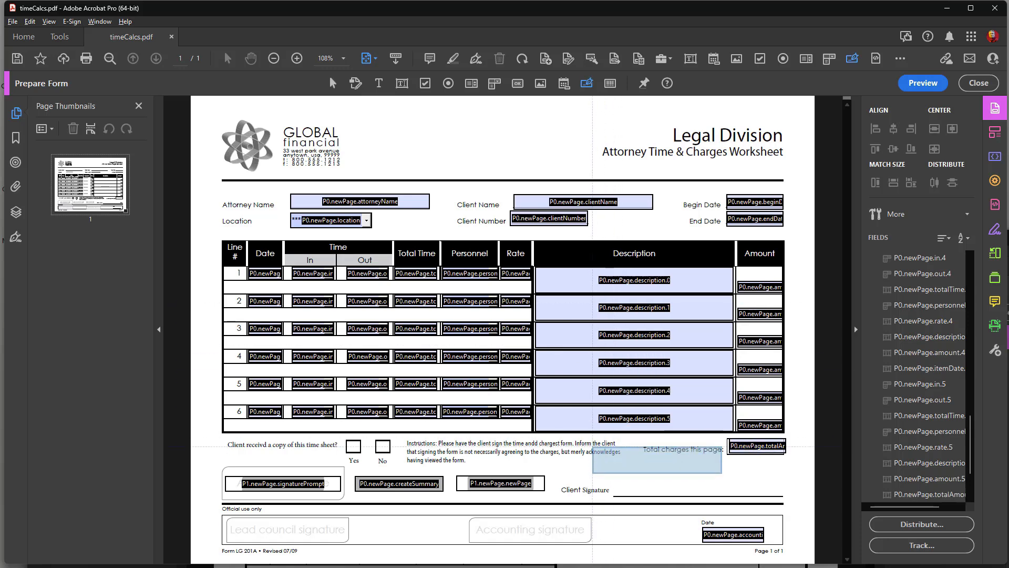
left_click_drag(615, 461, 783, 496)
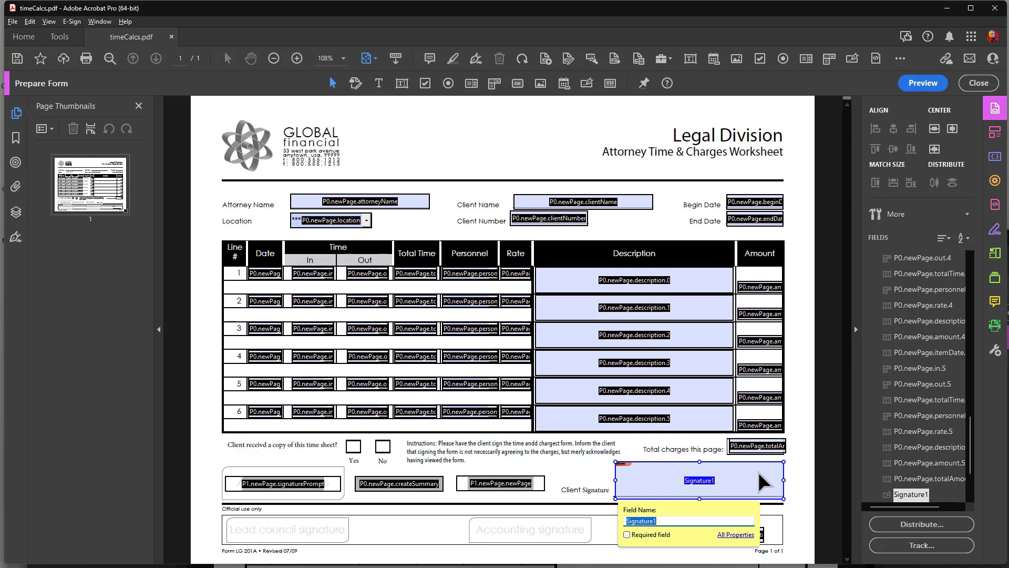
type("signature")
left_click(160, 454)
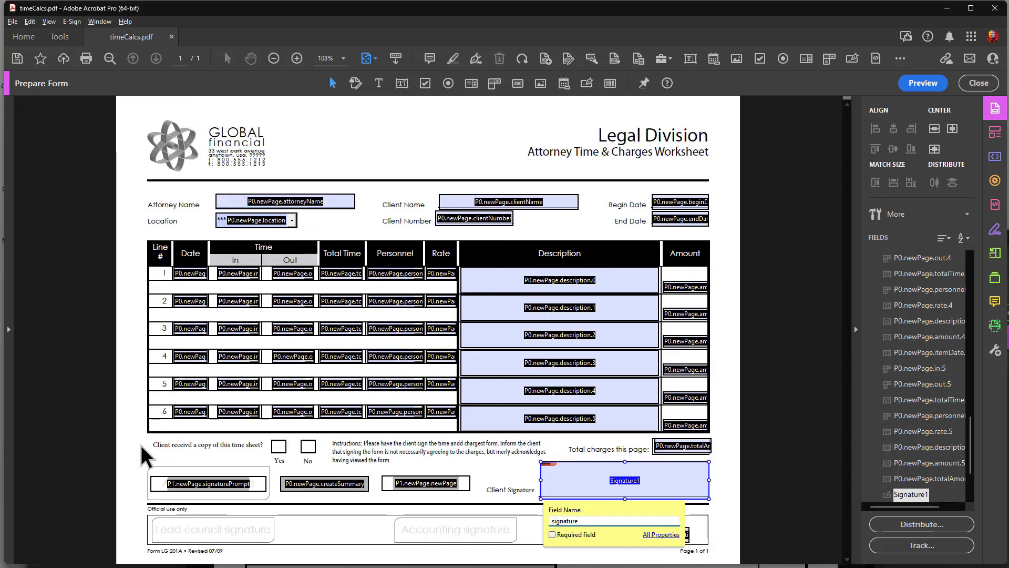
left_click(140, 445)
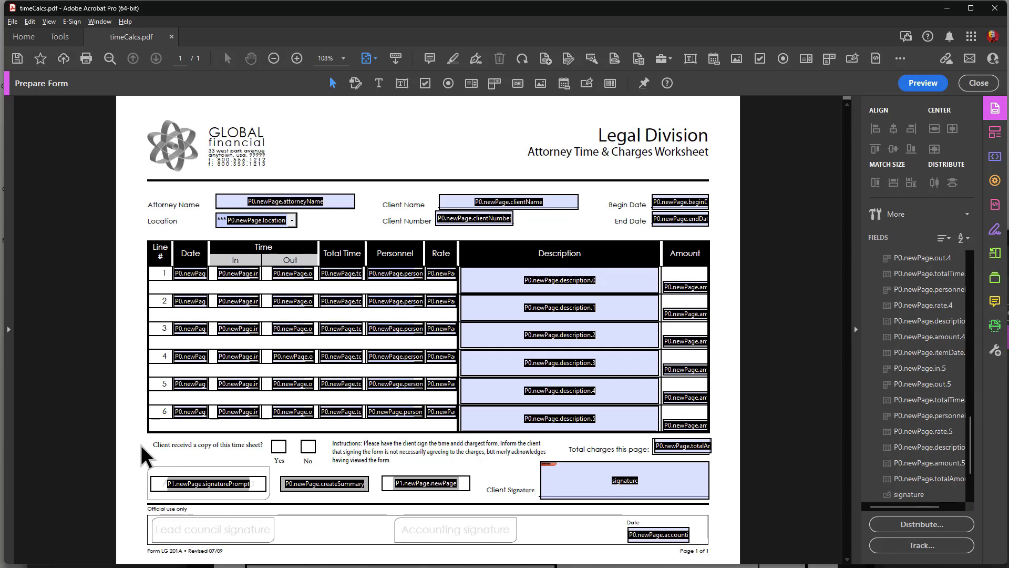
- Add a check box field named chk over the Yes box beside "Client receivd a copy of this time sheet?"
key("ctrl+plus")
key("ctrl+plus")
key("ctrl+plus")
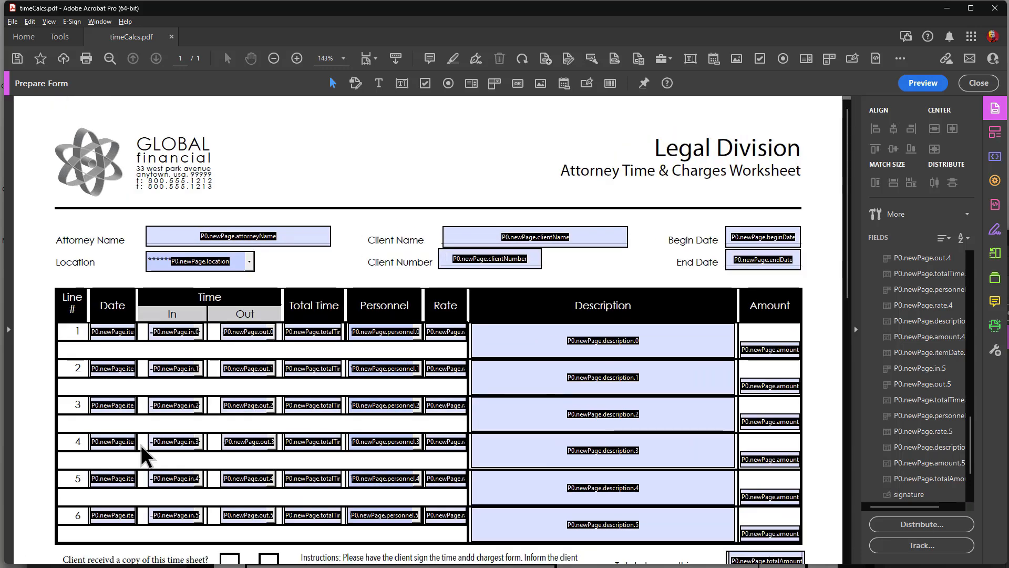
scroll(141, 445, "down", 4)
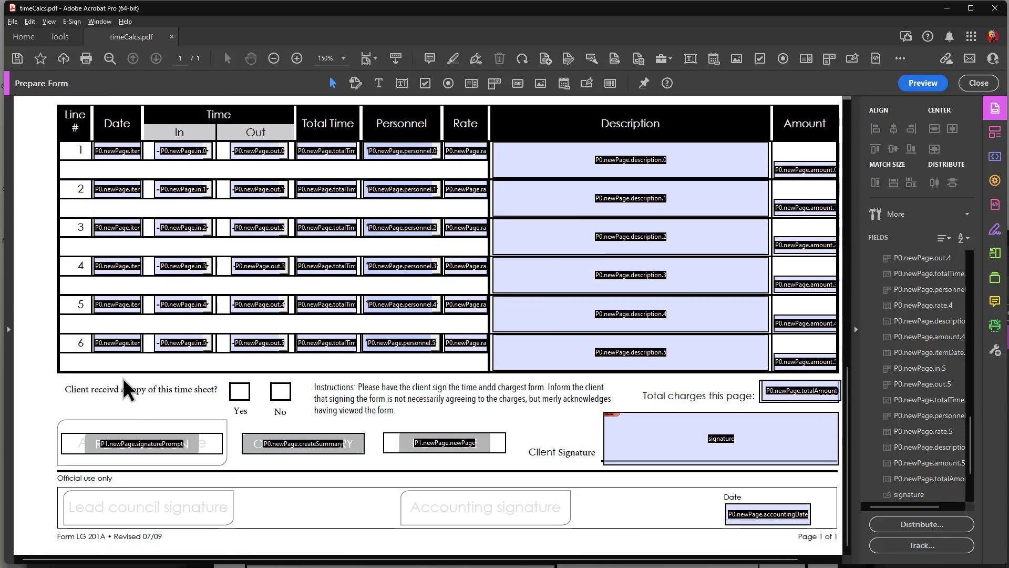
left_click(404, 266)
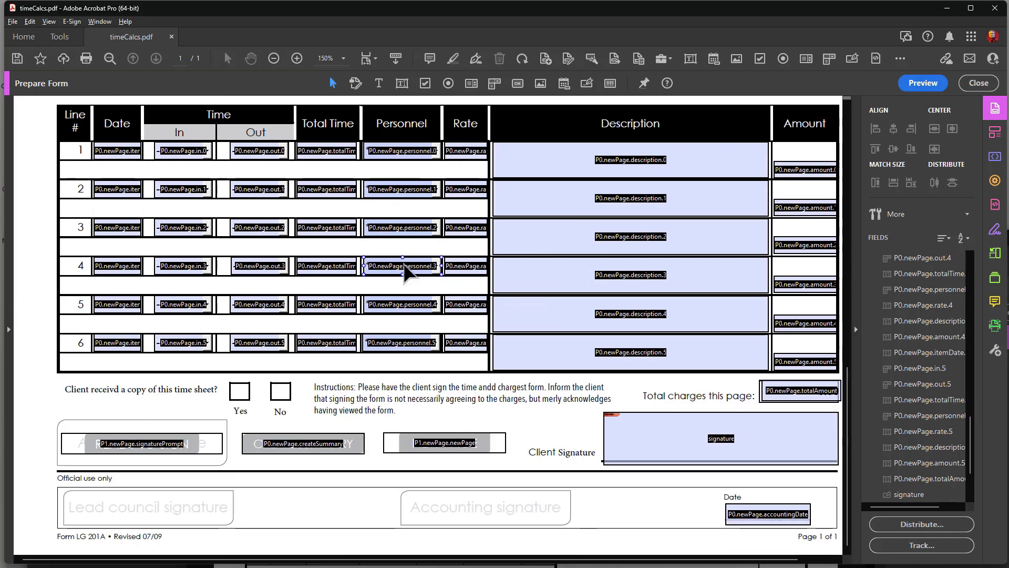
left_click(426, 83)
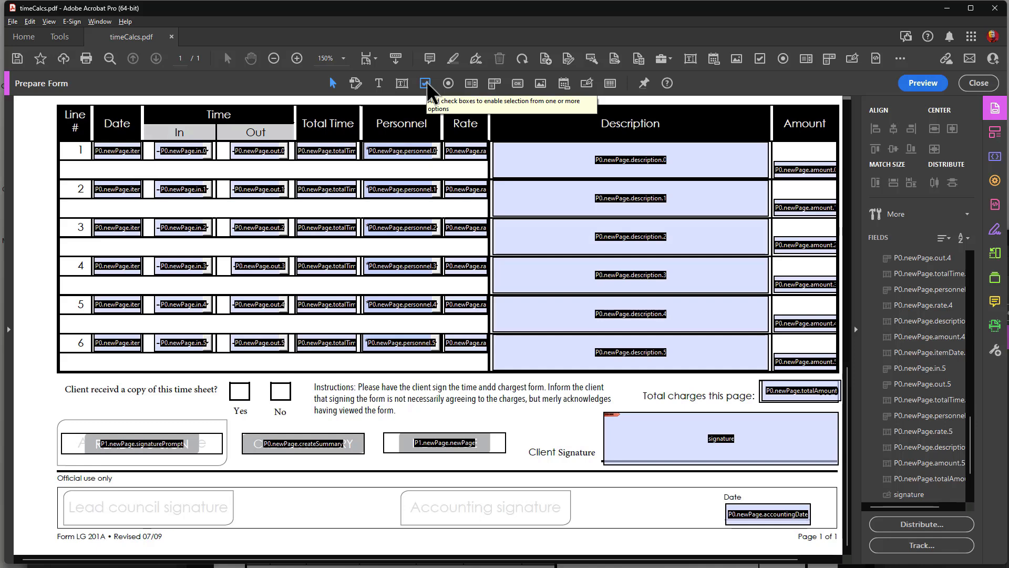
left_click(425, 83)
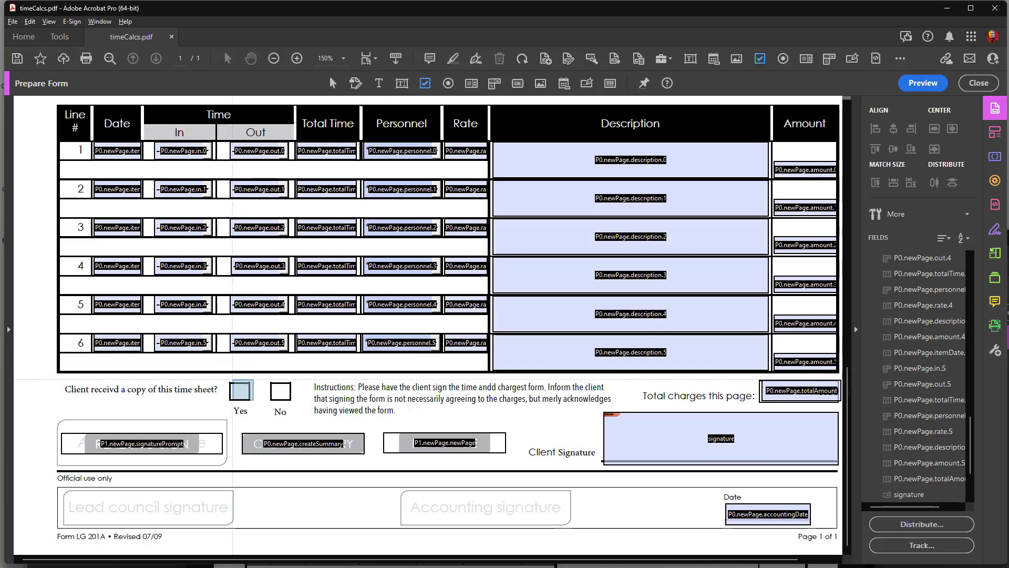
left_click(239, 391)
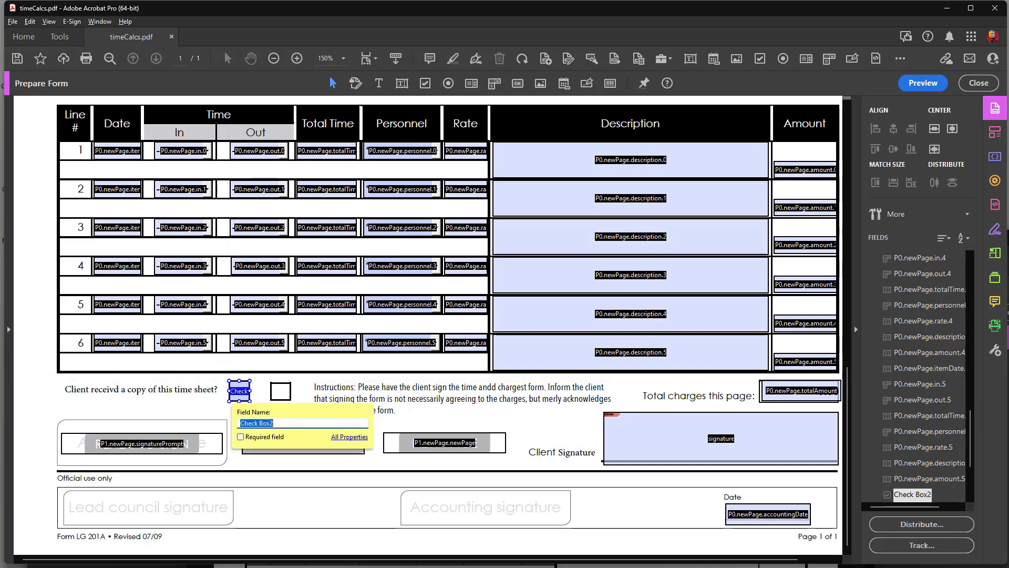
type("chk")
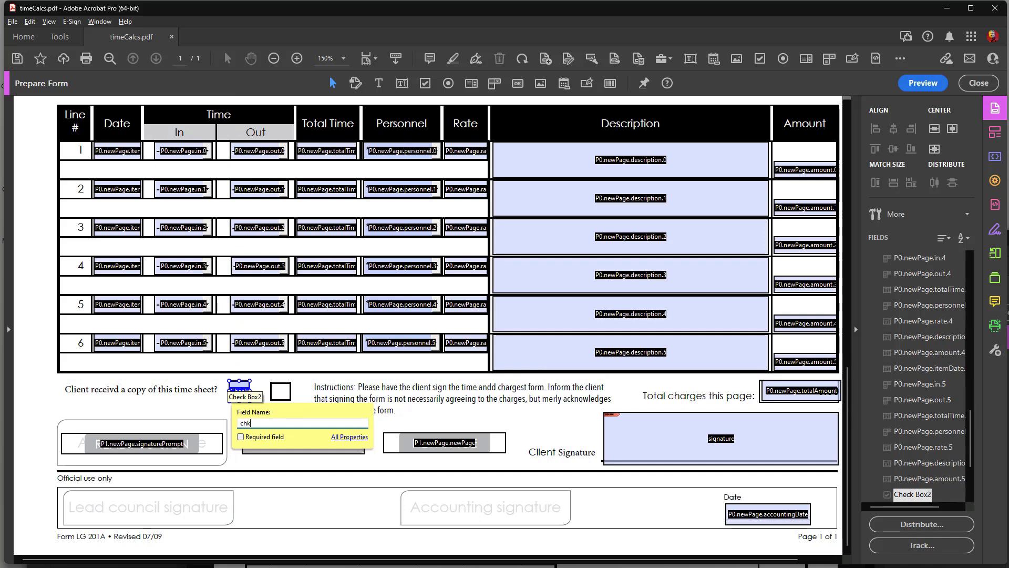
- Set the chk check box's style to Square in its properties
left_click(339, 437)
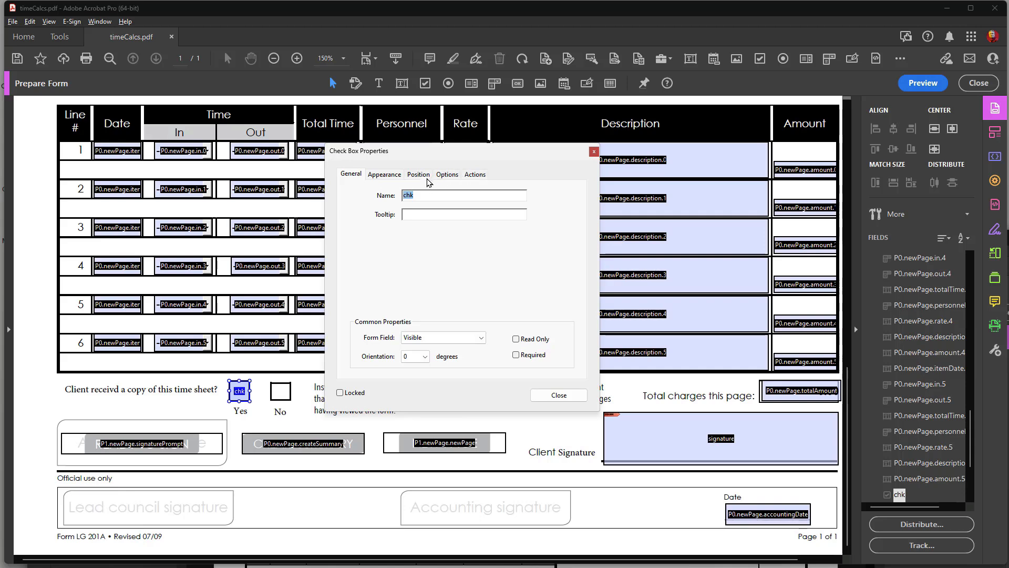
left_click(447, 174)
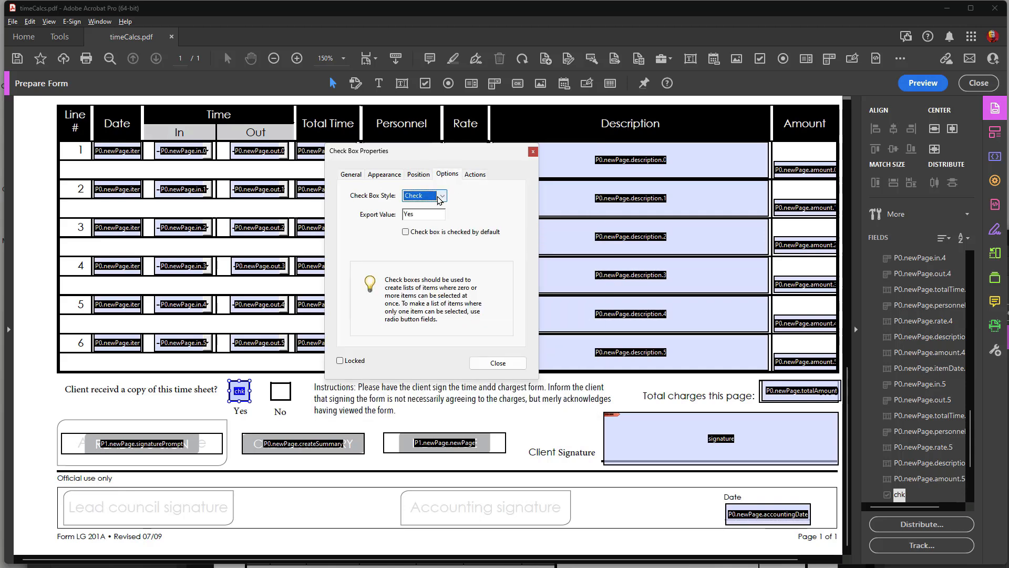
left_click(441, 196)
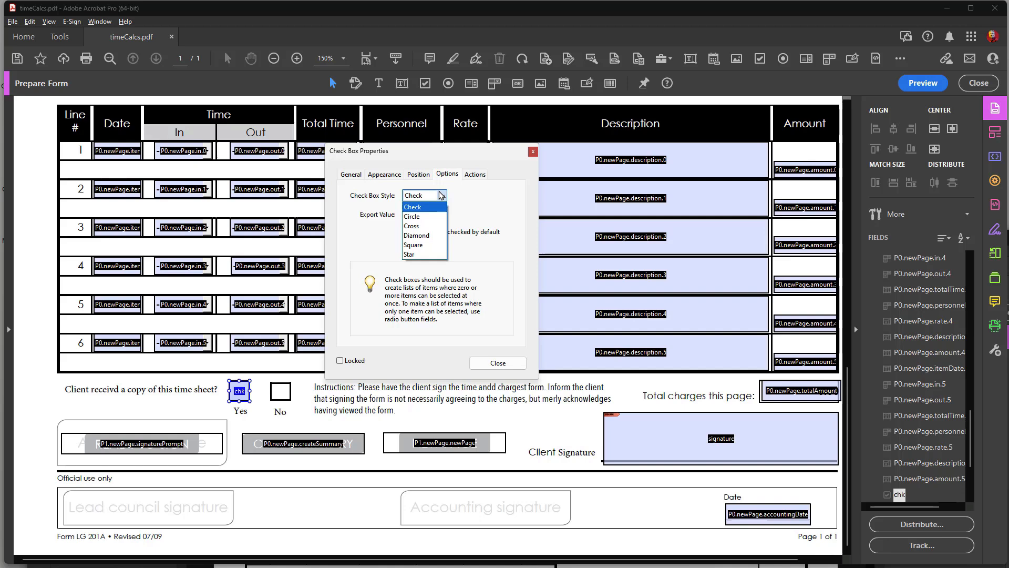
left_click(420, 246)
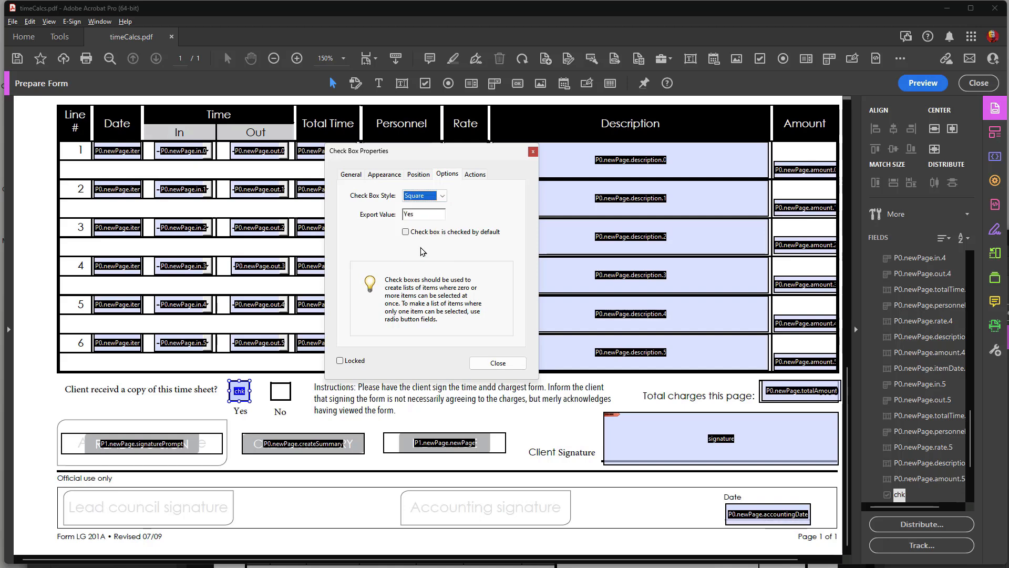
- Duplicate the chk check box onto the No box and set the copy's export value to No
left_click(238, 390)
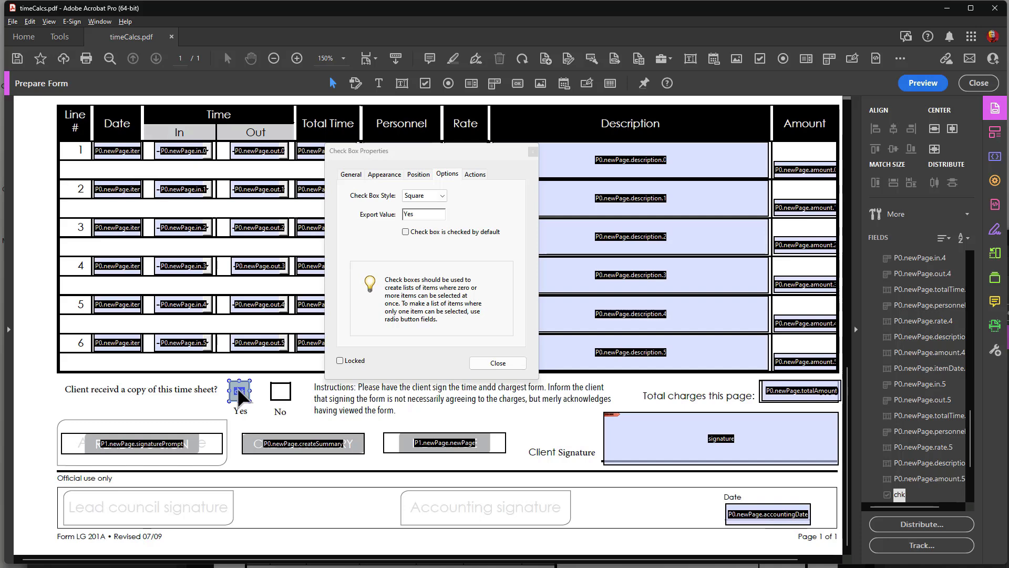
left_click_drag(240, 395, 281, 400)
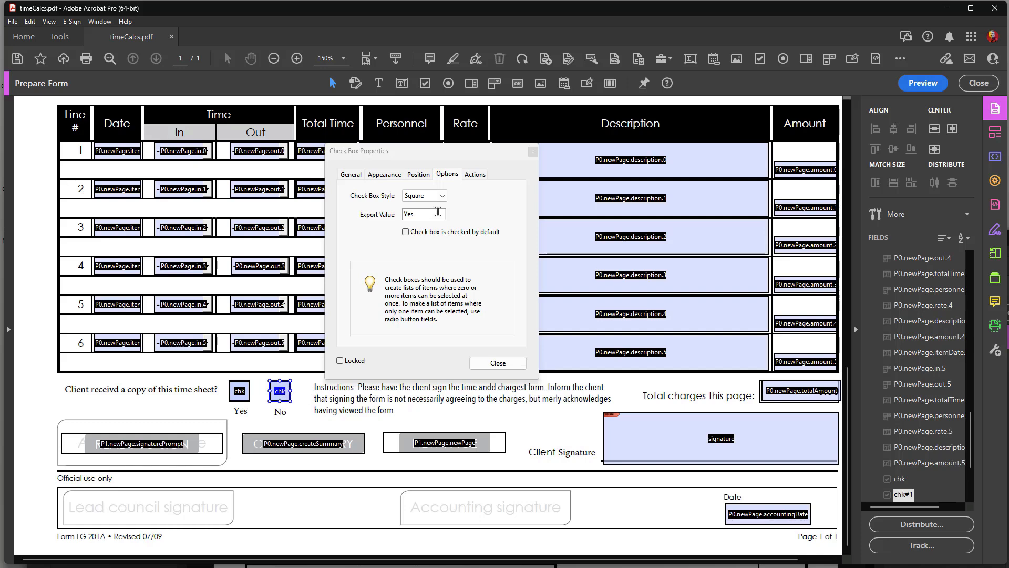
left_click_drag(422, 212, 360, 211)
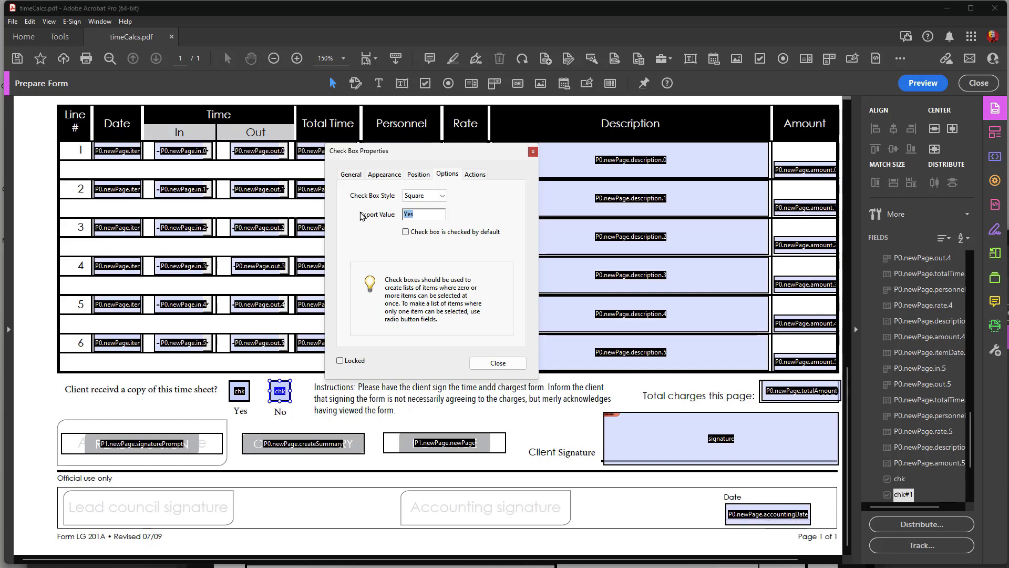
type("No")
key("Return")
- Preview the form and test that the Yes and No check boxes are mutually exclusive, leaving both cleared
left_click(905, 82)
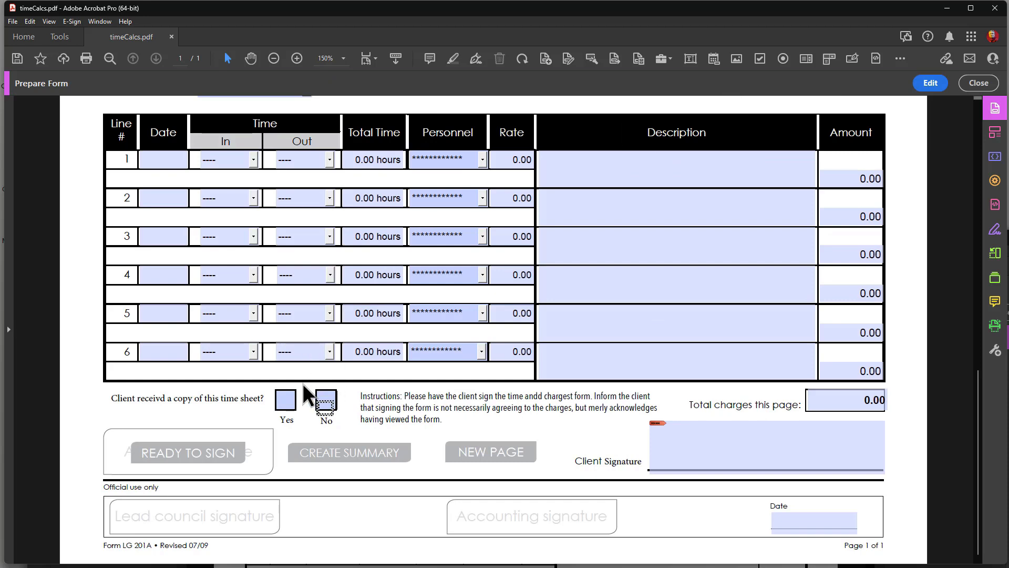
left_click(286, 401)
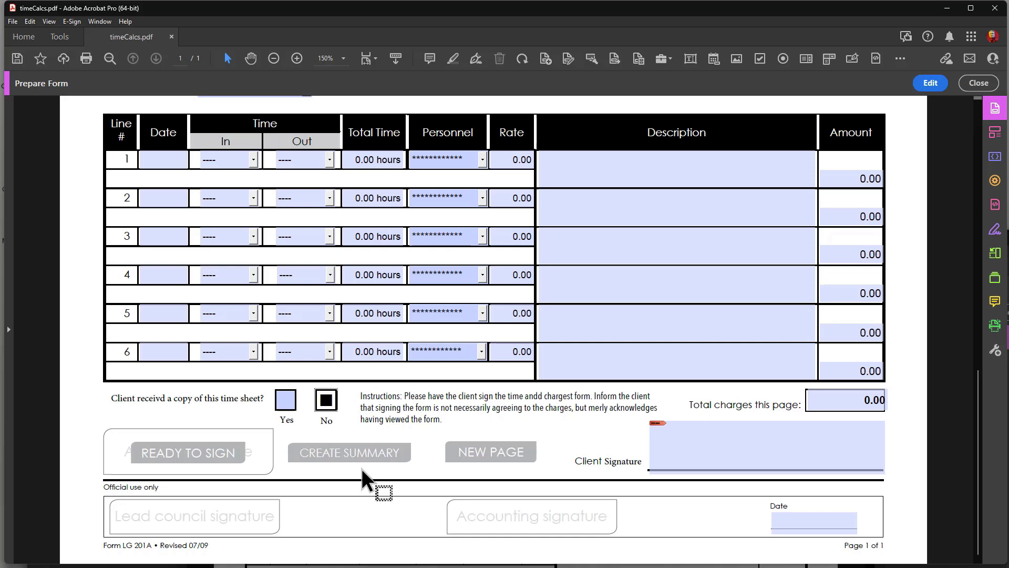
left_click(326, 399)
key("ctrl+0")
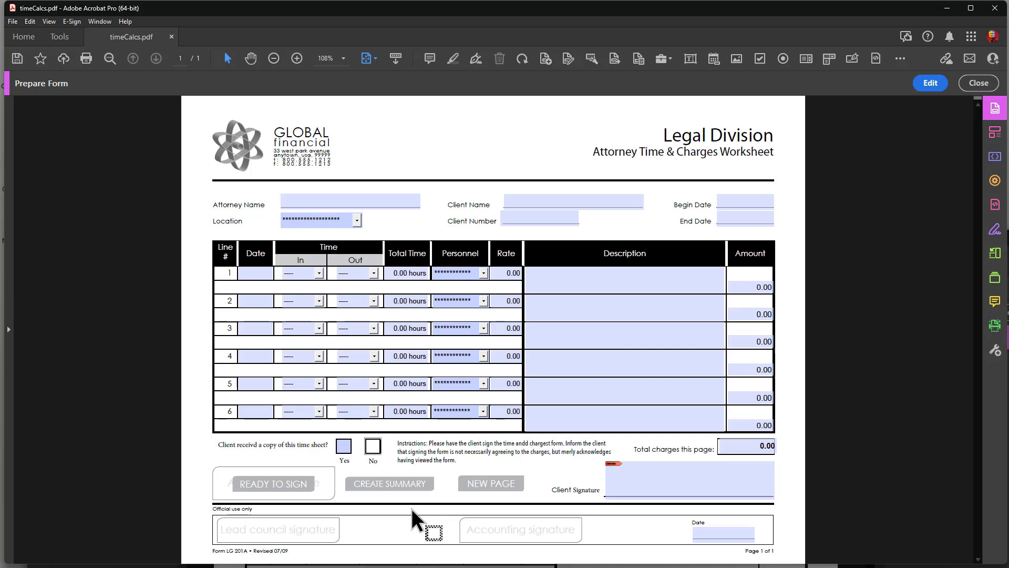
- Show the form's page thumbnails
left_click(8, 330)
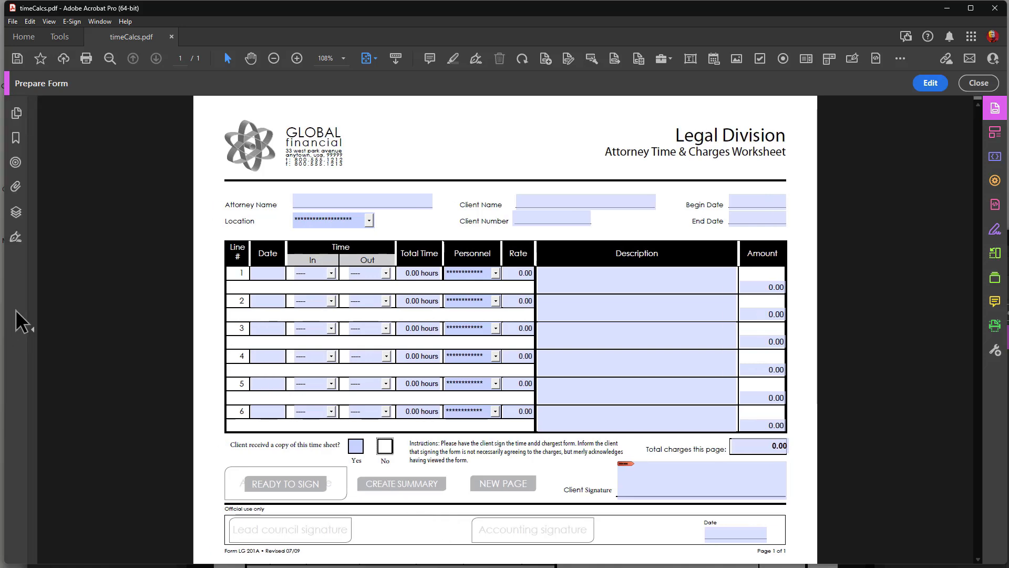
left_click(16, 117)
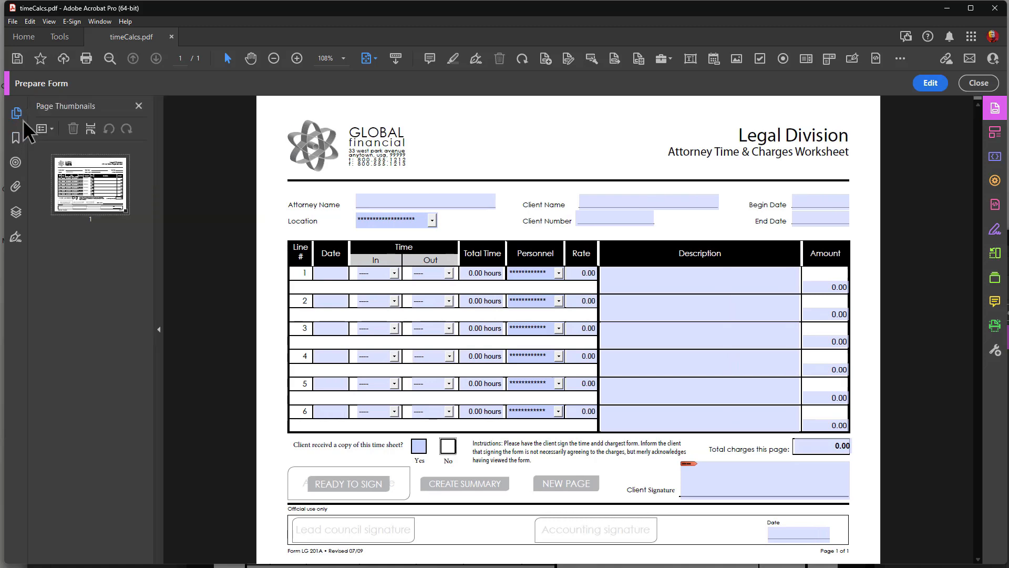